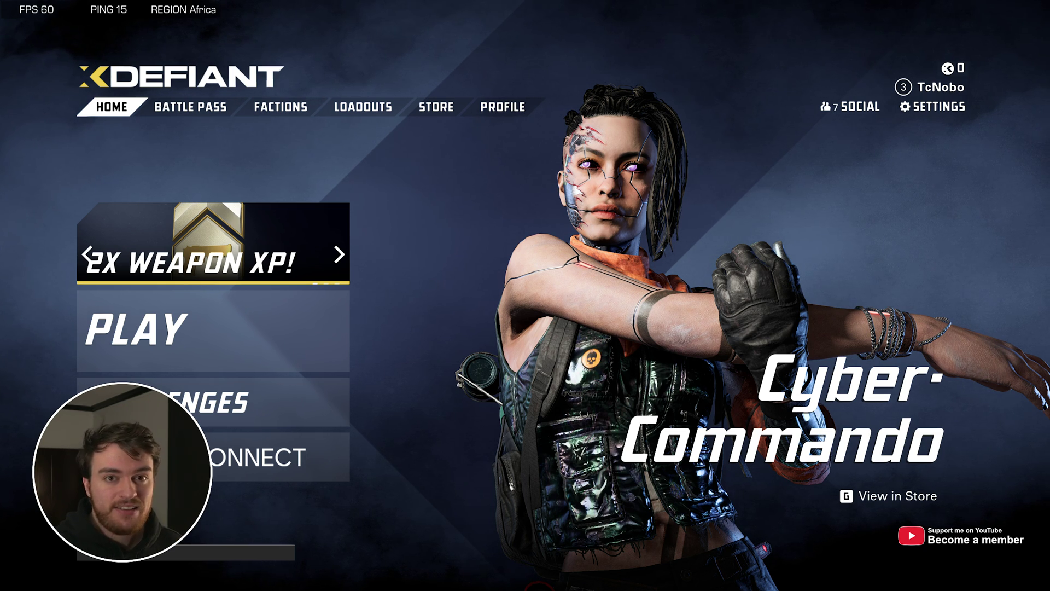
Step: Open Settings and go to the Video & Graphics category
click(936, 108)
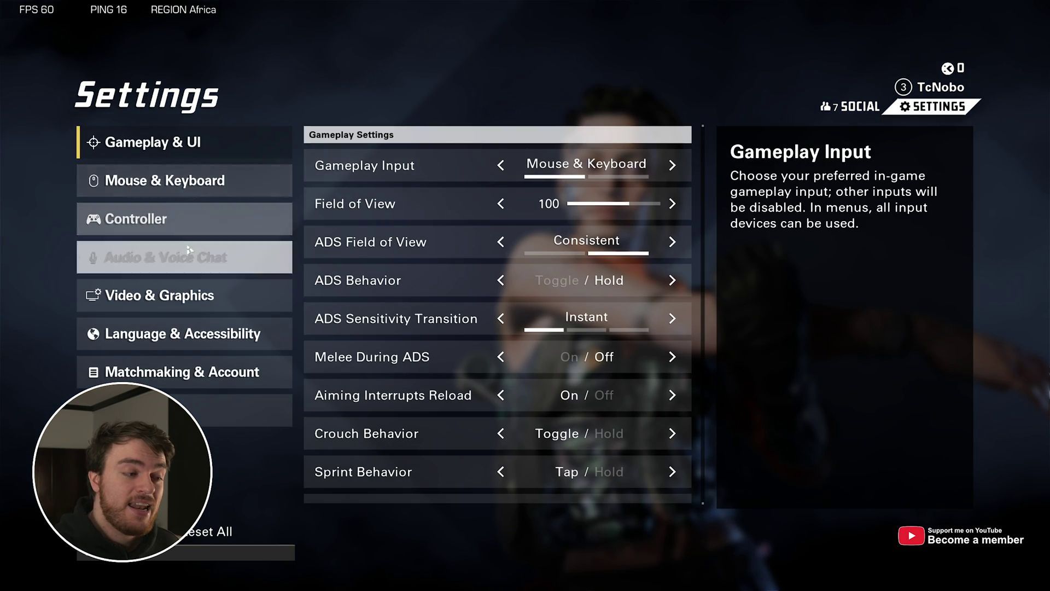
click(186, 297)
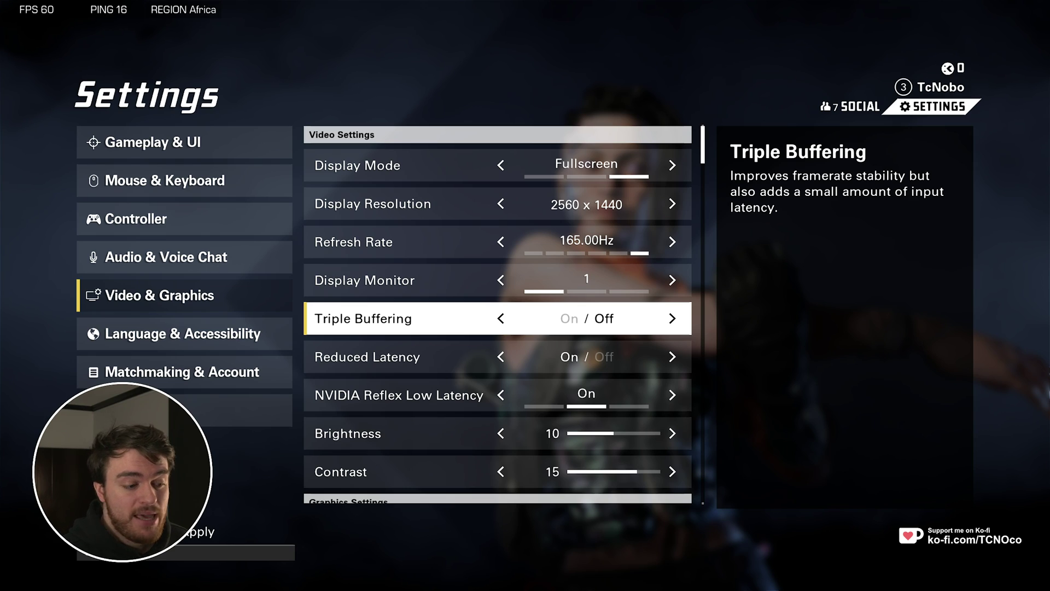
scroll(326, 354, down, 1)
scroll(387, 351, down, 5)
scroll(386, 329, down, 3)
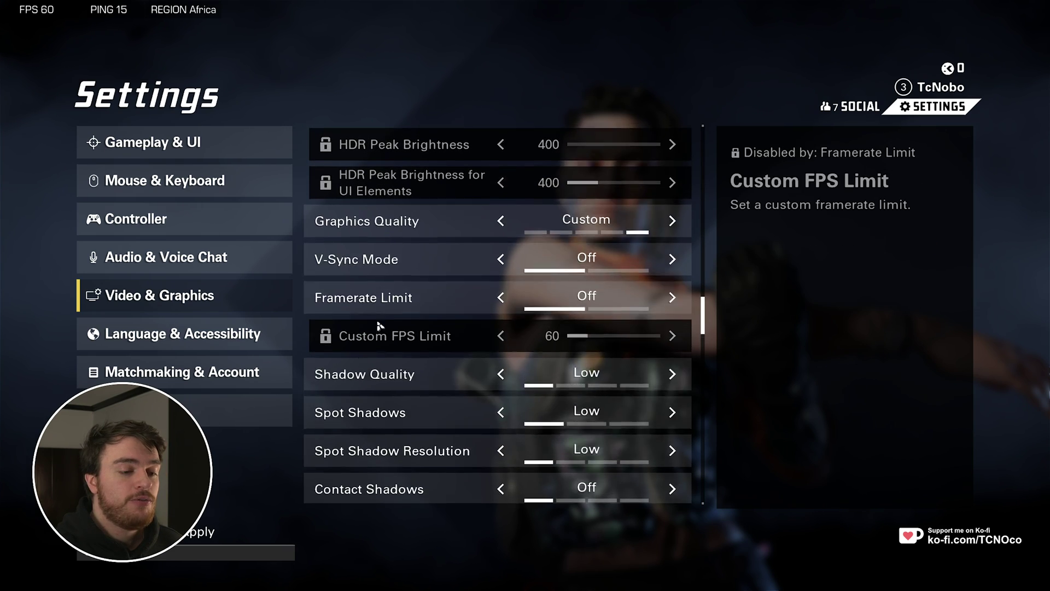
scroll(395, 318, up, 2)
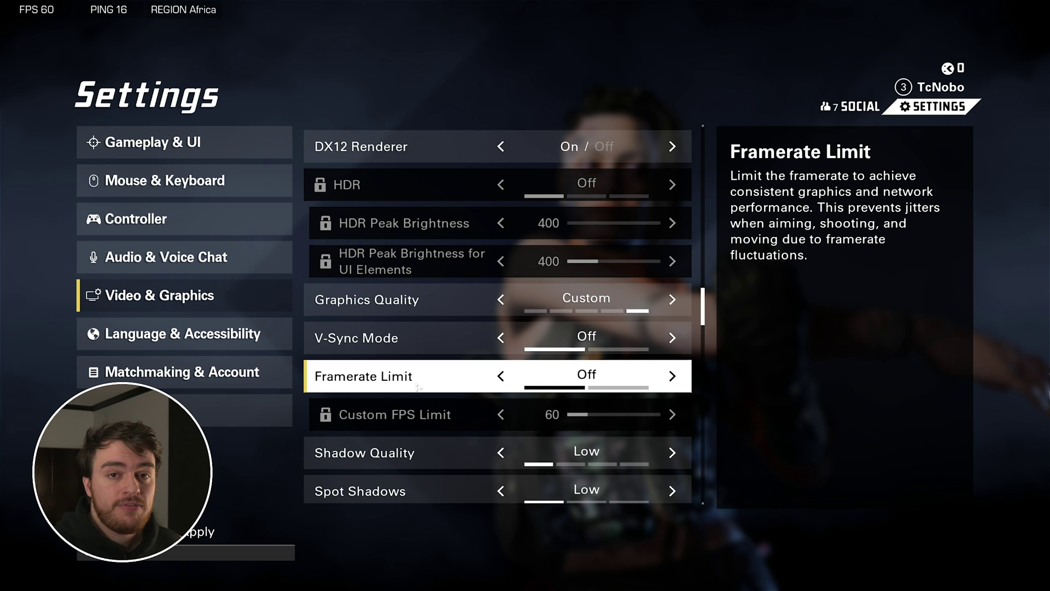
Step: Enable Framerate Limit with a 200 FPS custom cap and confirm applying the settings
click(628, 385)
scroll(652, 415, up, 9)
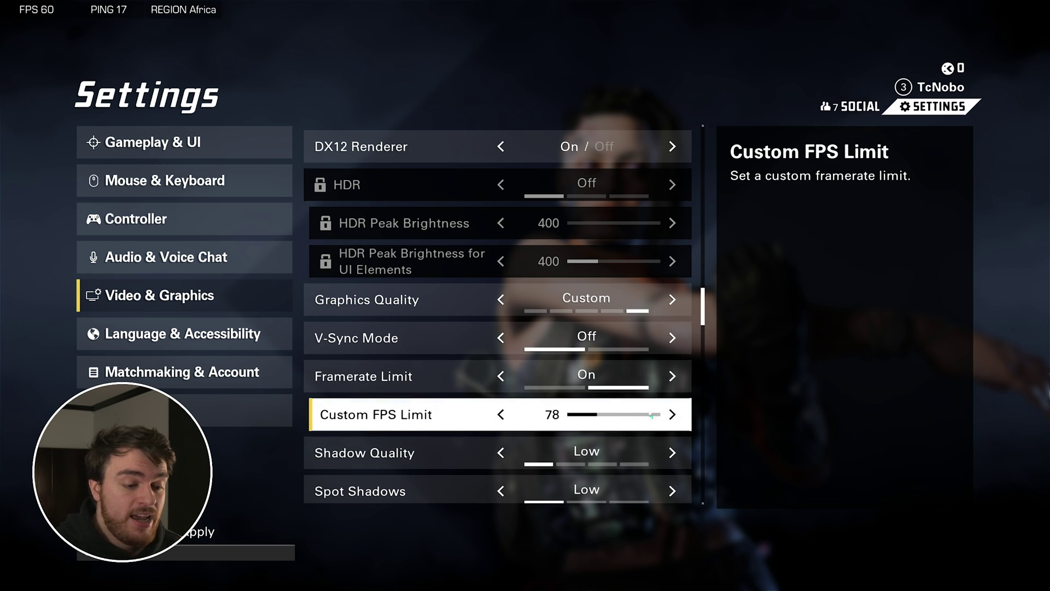
drag(653, 416, 669, 415)
click(209, 534)
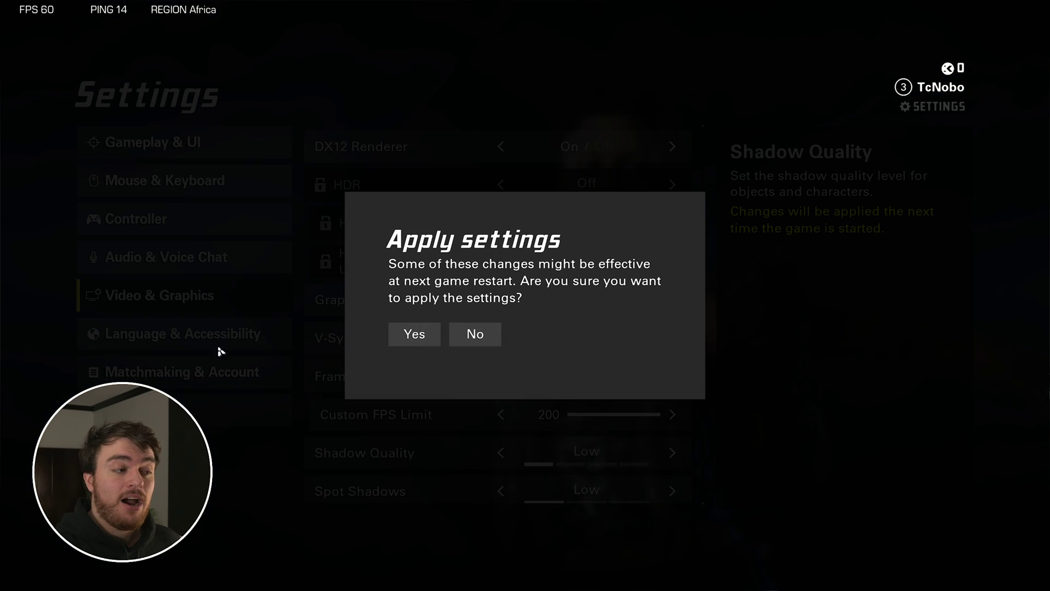
key(Down)
key(Return)
key(Down)
key(Down)
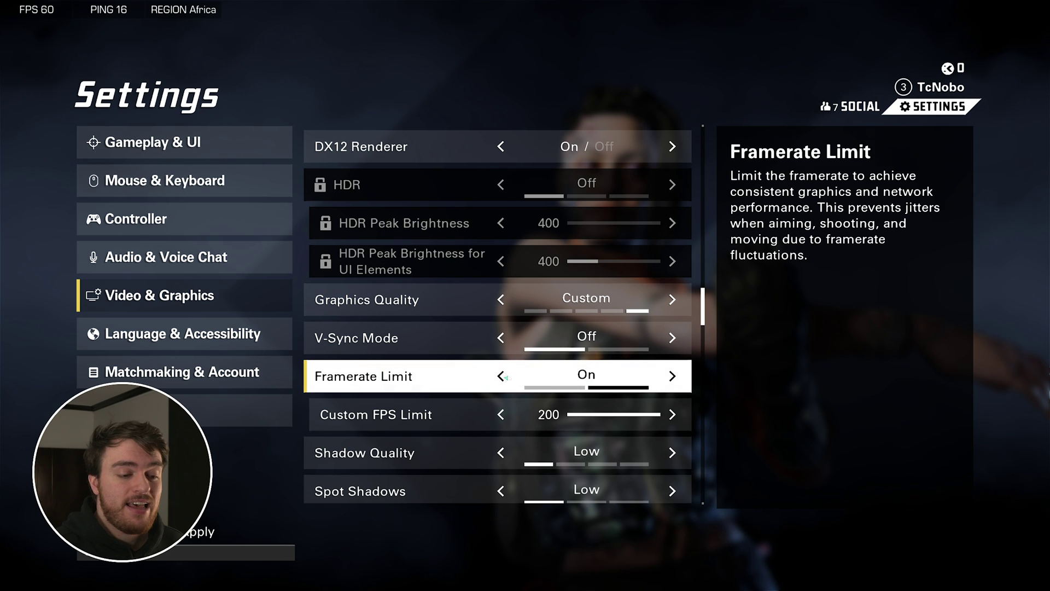
Step: Set Framerate Limit to Off
click(501, 376)
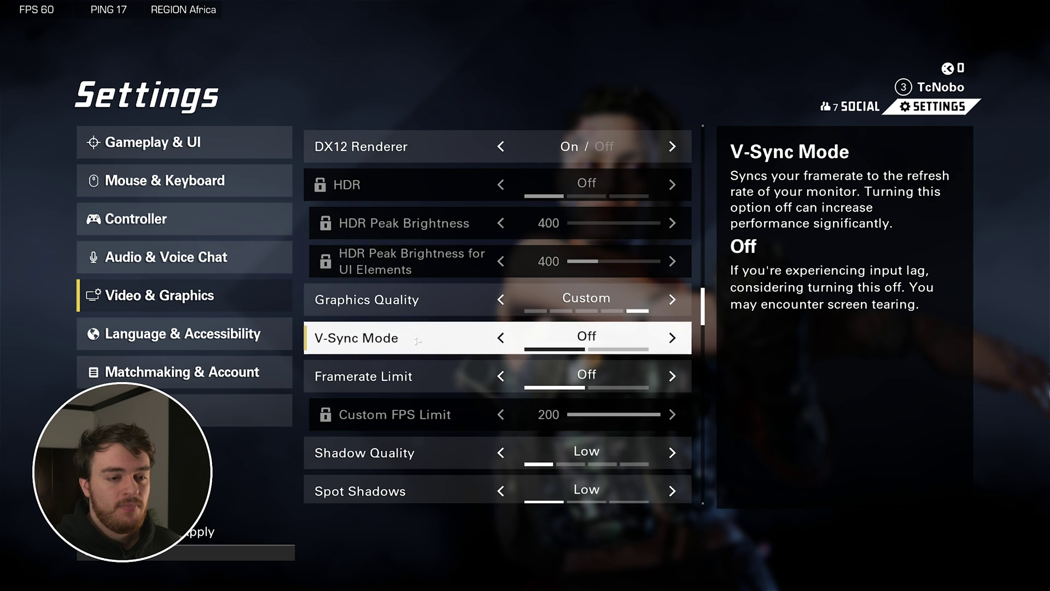
scroll(425, 349, up, 3)
scroll(424, 356, up, 2)
scroll(422, 364, up, 2)
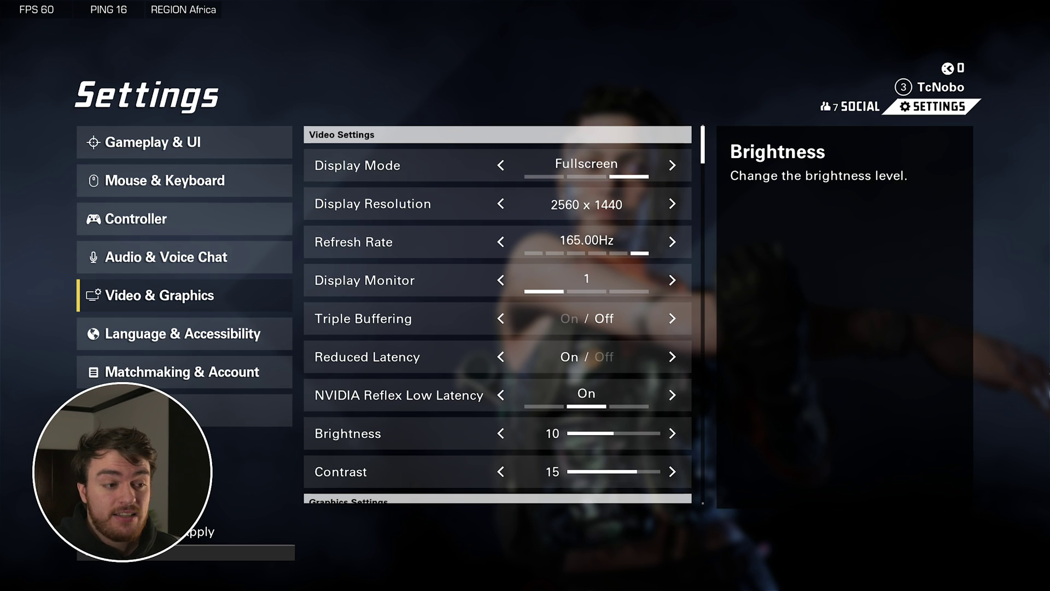
key(Up)
key(Up)
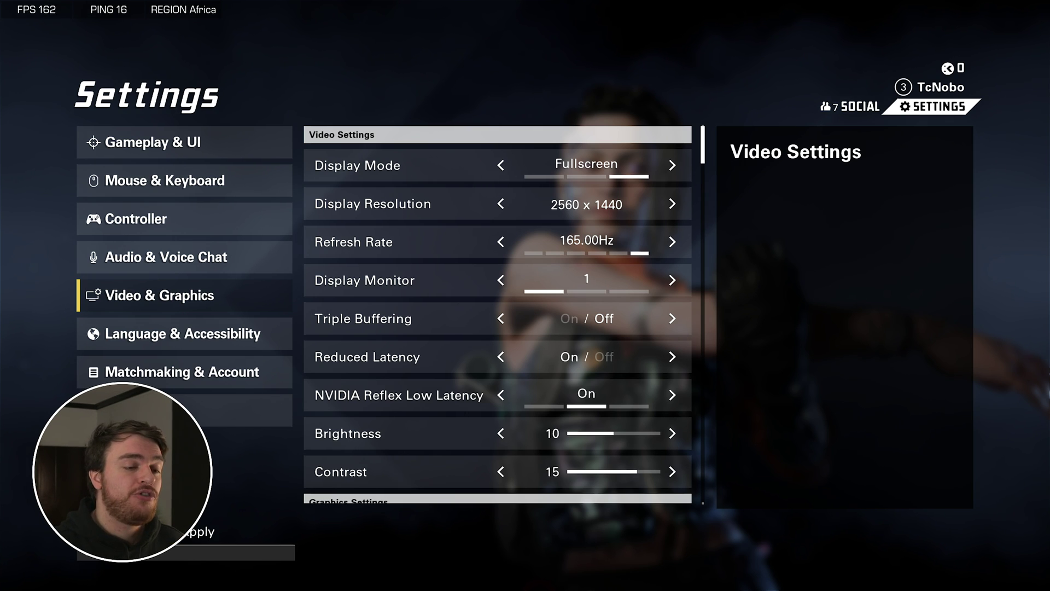
scroll(423, 276, down, 3)
scroll(423, 185, down, 2)
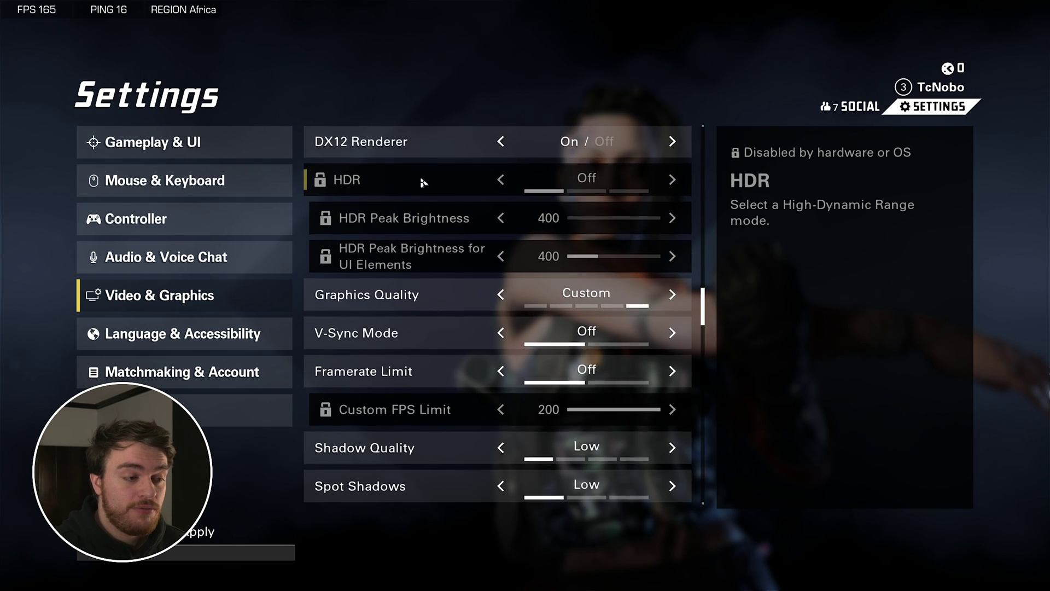
Step: Set DX12 Renderer to Off and confirm applying the settings
key(Up)
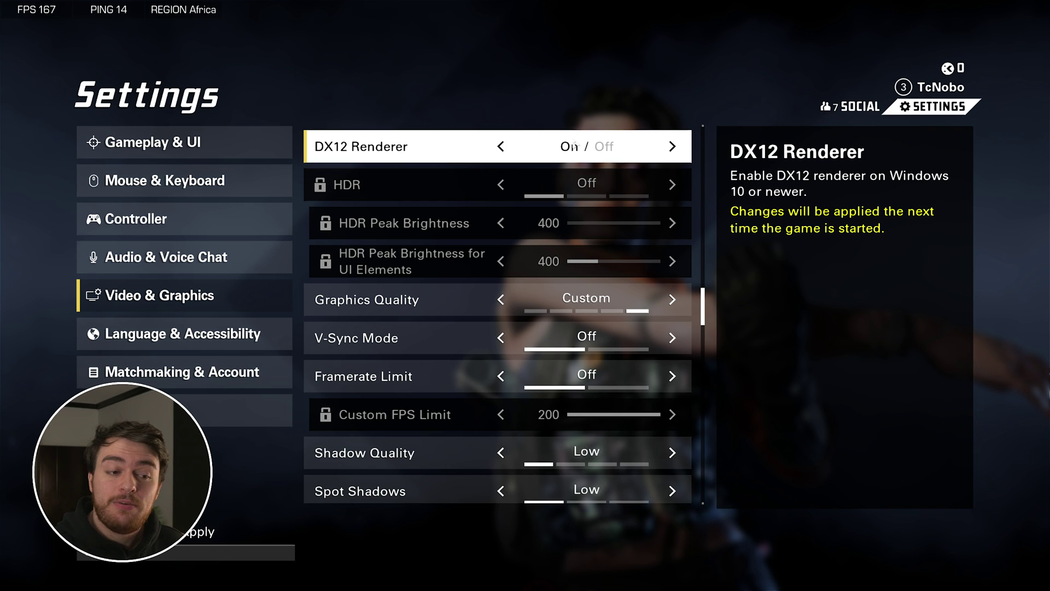
click(573, 147)
click(212, 531)
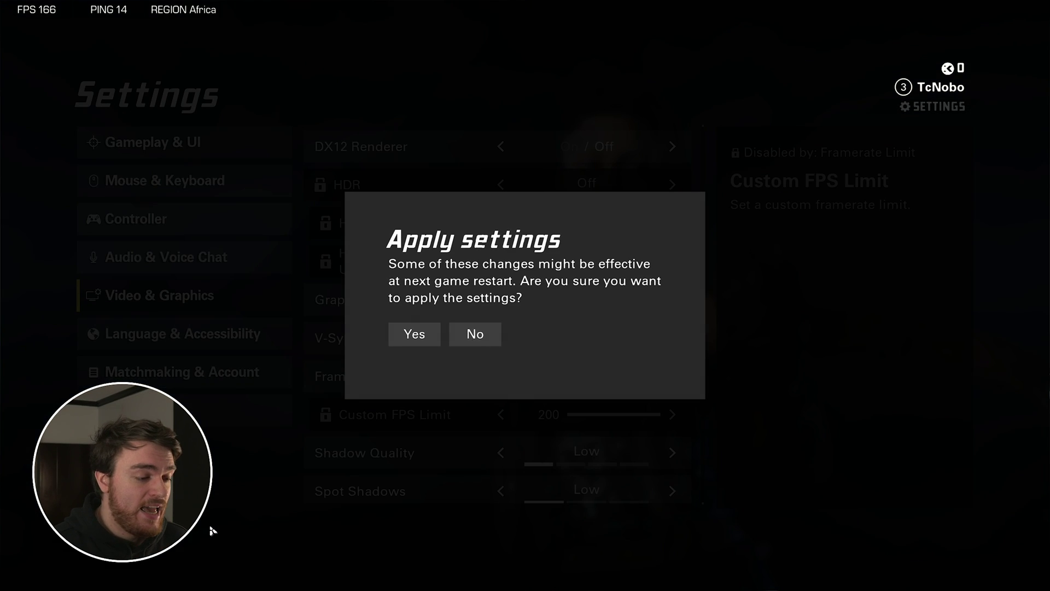
click(415, 334)
key(Escape)
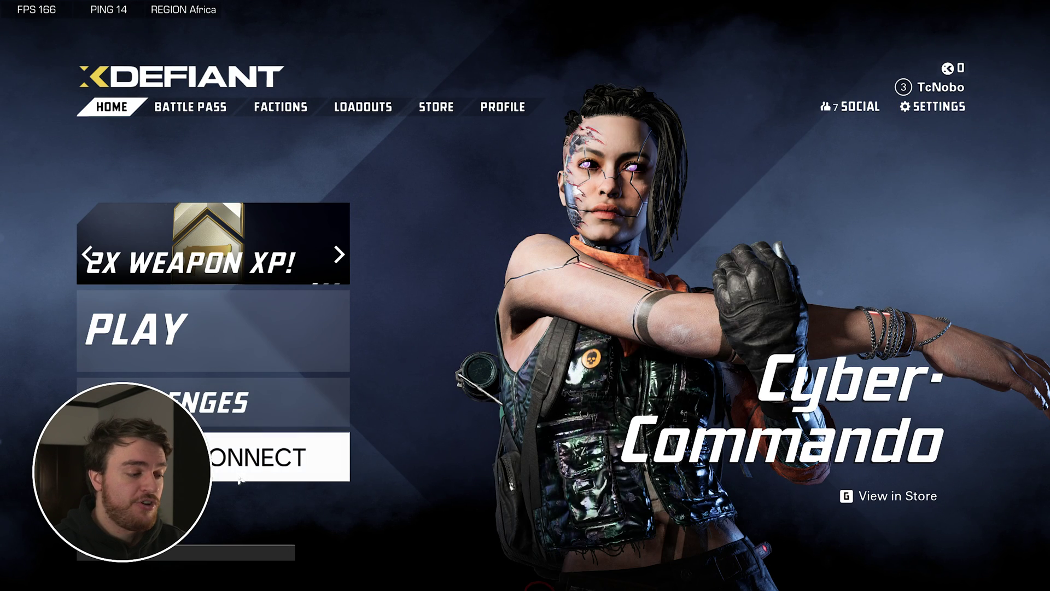